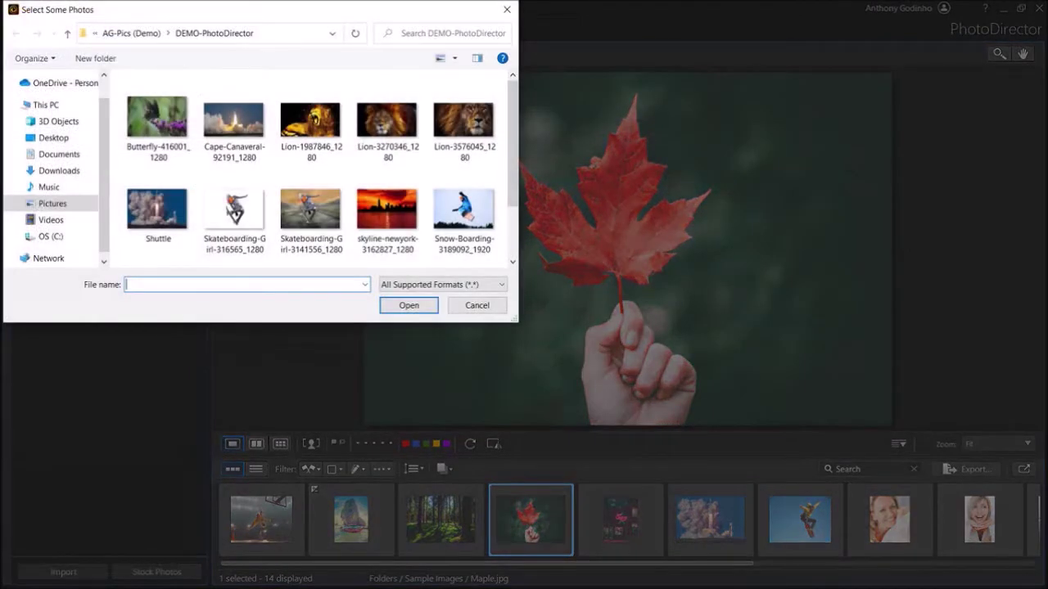
# - Import the Shuttle photo from the DEMO-PhotoDirector folder
pyautogui.click(157, 209)
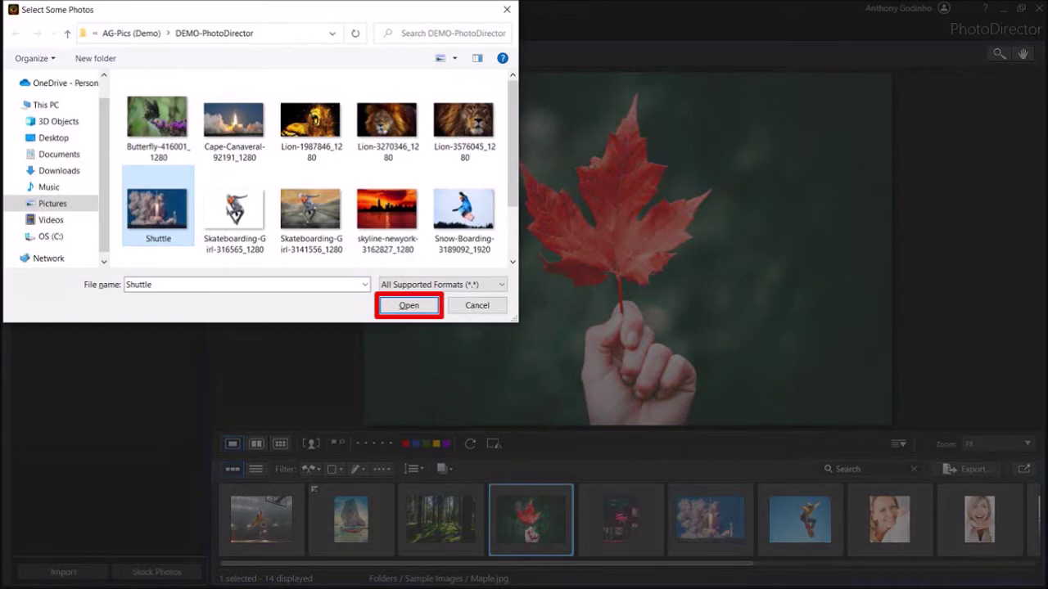
pyautogui.press('Return')
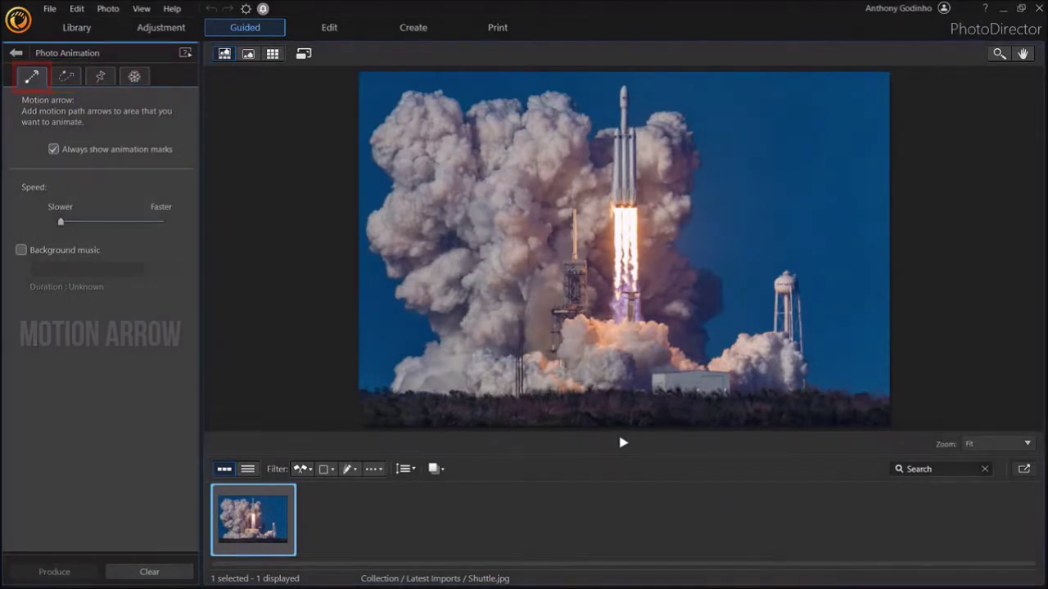
# - Add straight motion arrows pointing outward and upward across the smoke clouds around the rocket, and preview the animation
pyautogui.moveTo(430, 157); pyautogui.dragTo(417, 136)
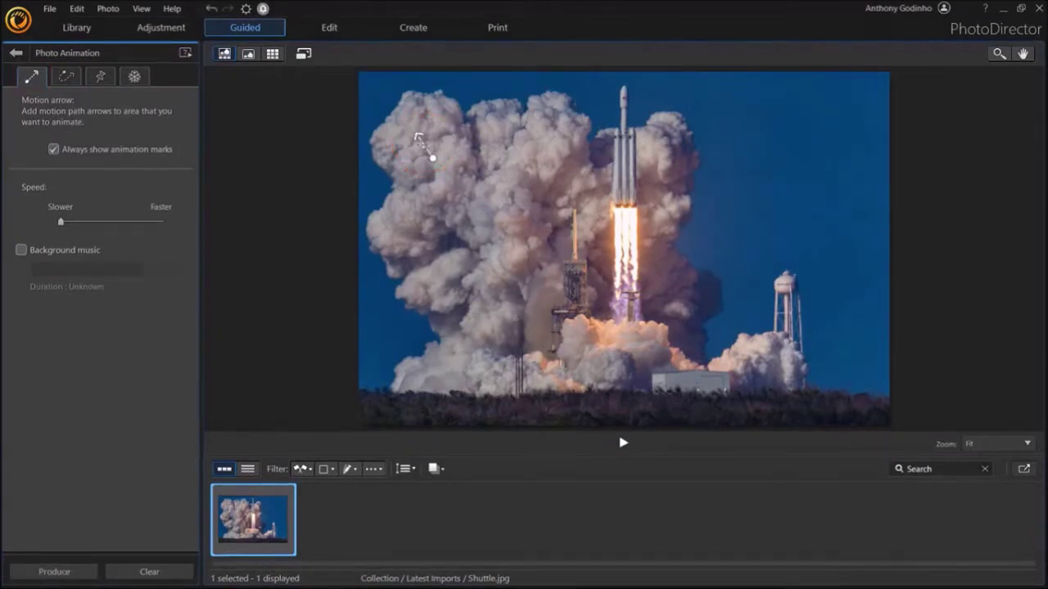
pyautogui.moveTo(427, 155)
pyautogui.mouseDown()
pyautogui.moveTo(421, 178)
pyautogui.moveTo(482, 162)
pyautogui.moveTo(431, 147)
pyautogui.mouseUp()
pyautogui.moveTo(444, 161)
pyautogui.mouseDown()
pyautogui.moveTo(453, 151)
pyautogui.moveTo(440, 158)
pyautogui.moveTo(467, 178)
pyautogui.moveTo(439, 151)
pyautogui.mouseUp()
pyautogui.click(623, 442)
pyautogui.click(622, 444)
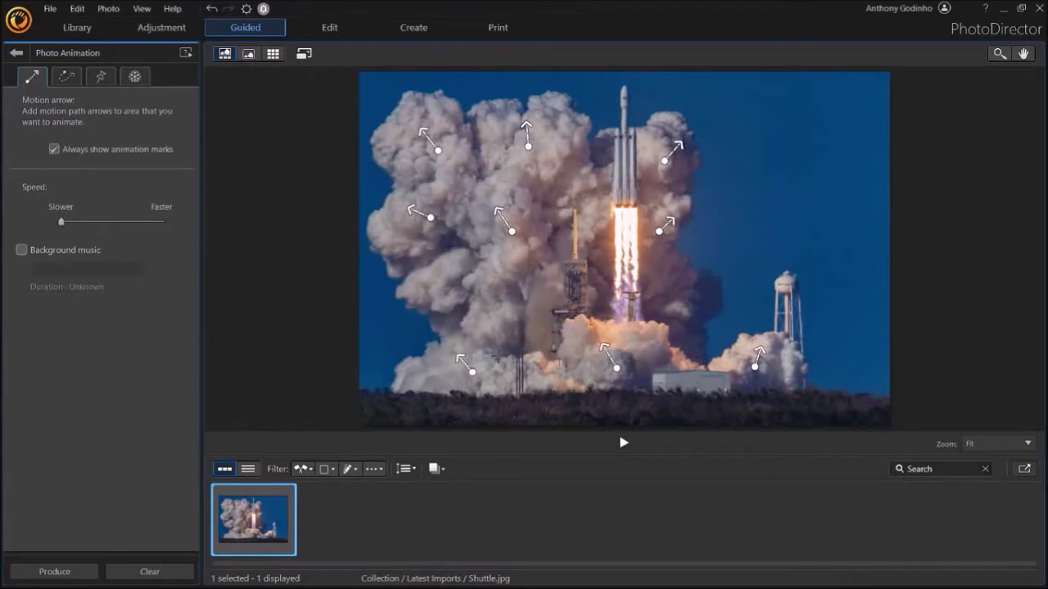
pyautogui.click(623, 443)
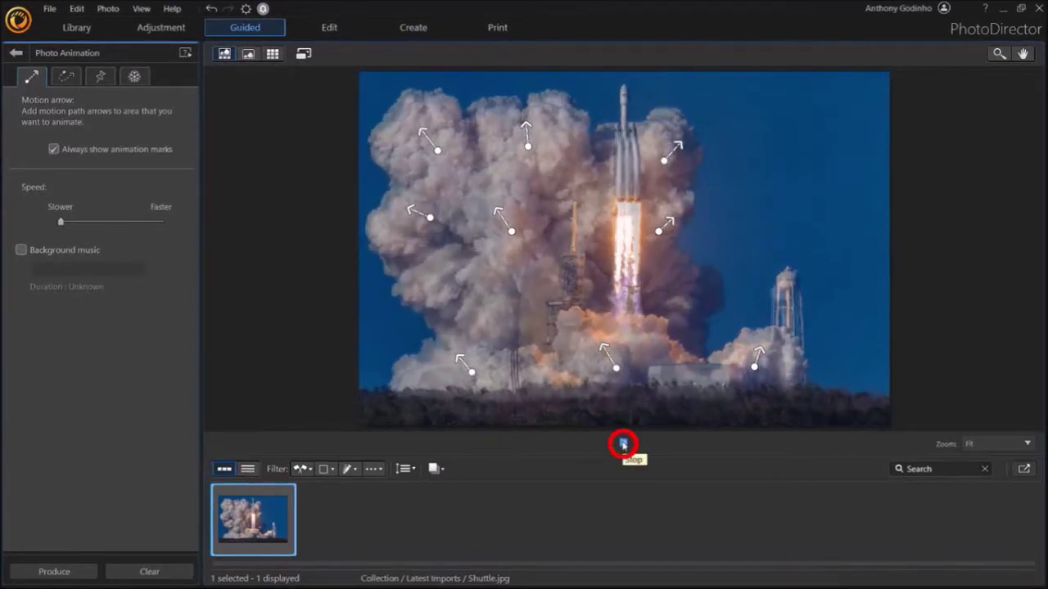
pyautogui.click(622, 444)
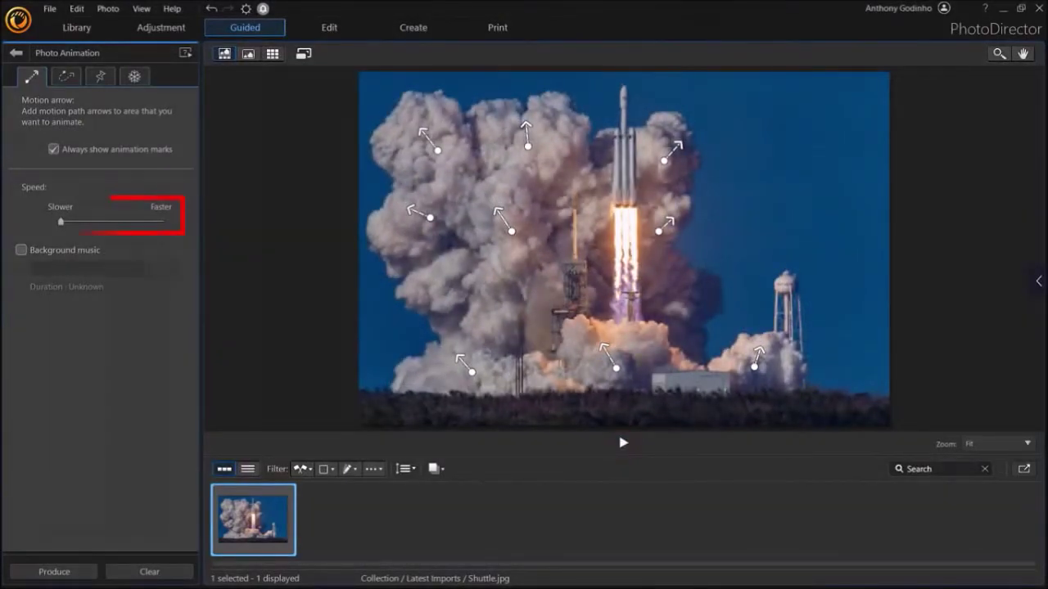
# - Raise the animation speed to about the middle of its range and preview the faster motion
pyautogui.moveTo(61, 222); pyautogui.dragTo(110, 221)
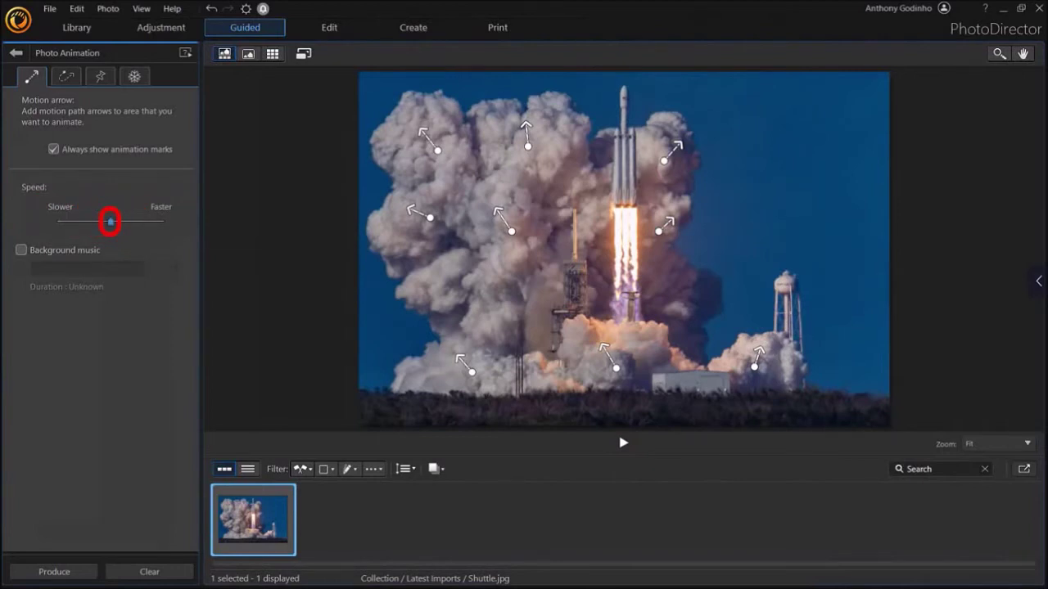
pyautogui.click(623, 443)
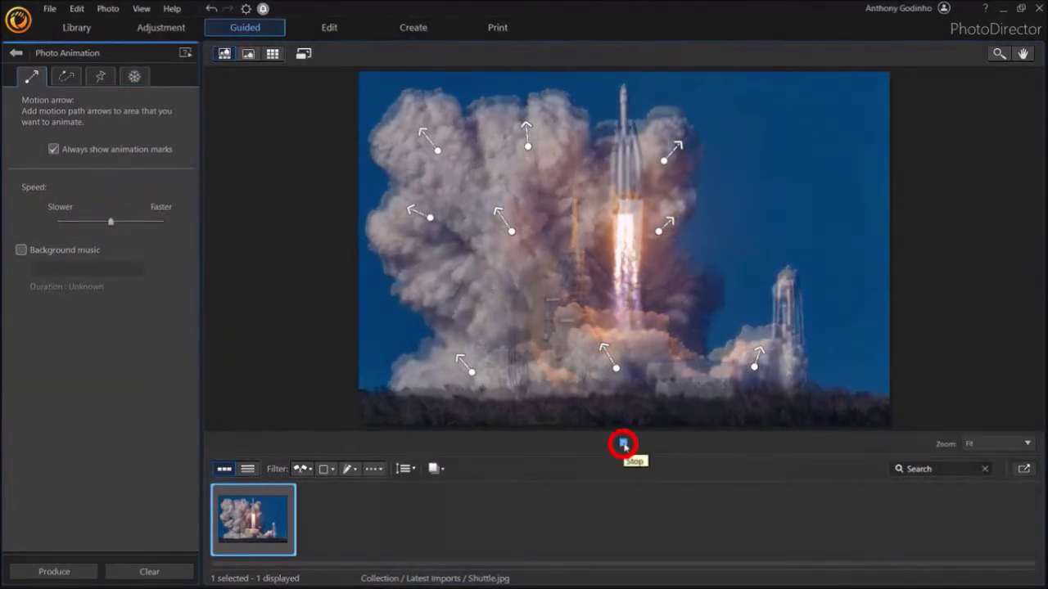
pyautogui.click(623, 443)
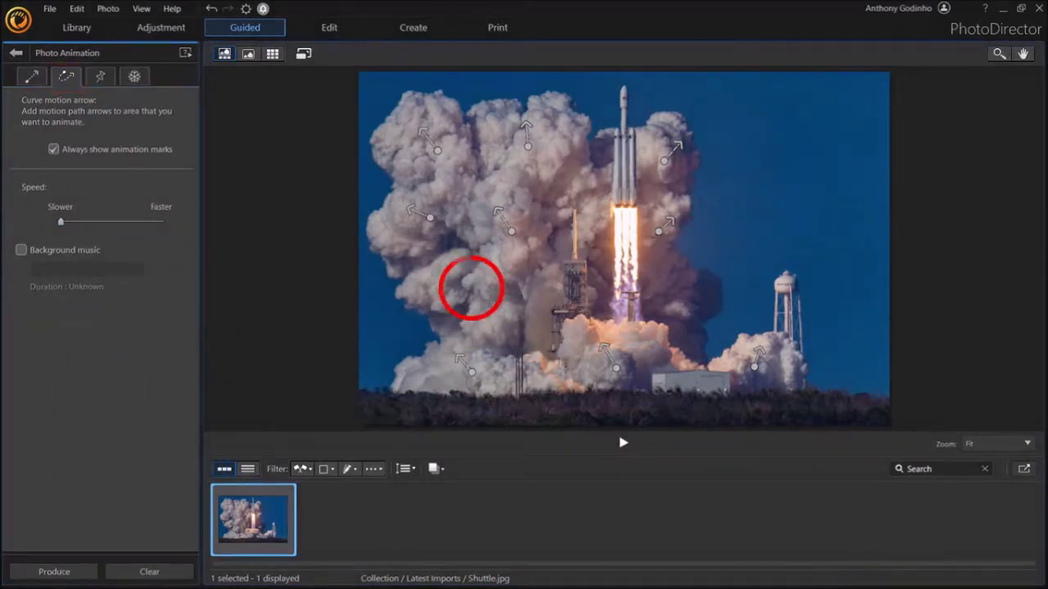
# - Add curved motion arrows to the lower smoke on both sides of the rocket's flame, and preview the animation
pyautogui.moveTo(485, 292); pyautogui.dragTo(457, 286)
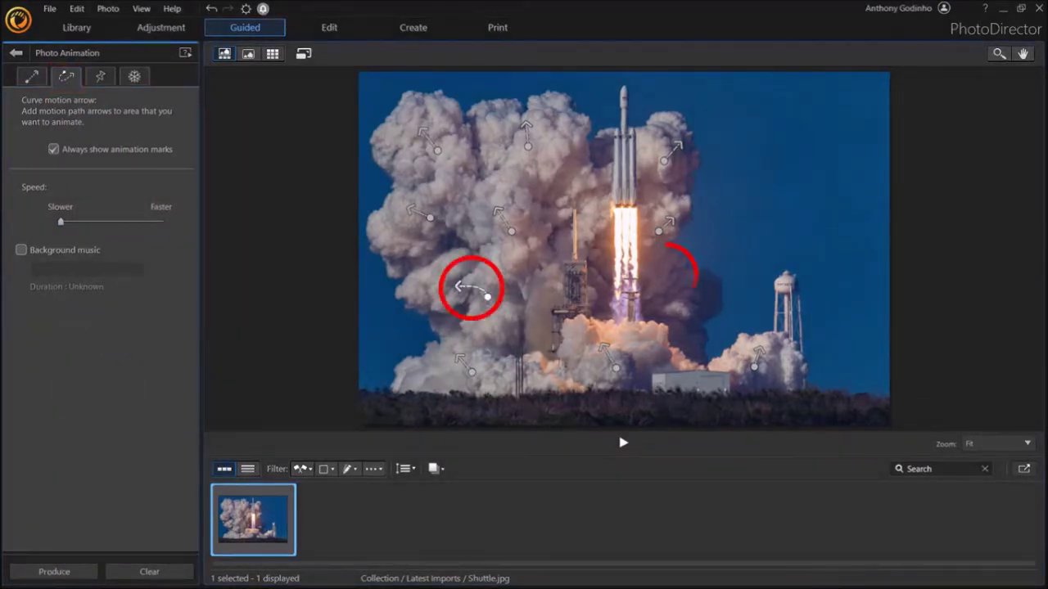
pyautogui.moveTo(660, 288); pyautogui.dragTo(678, 267)
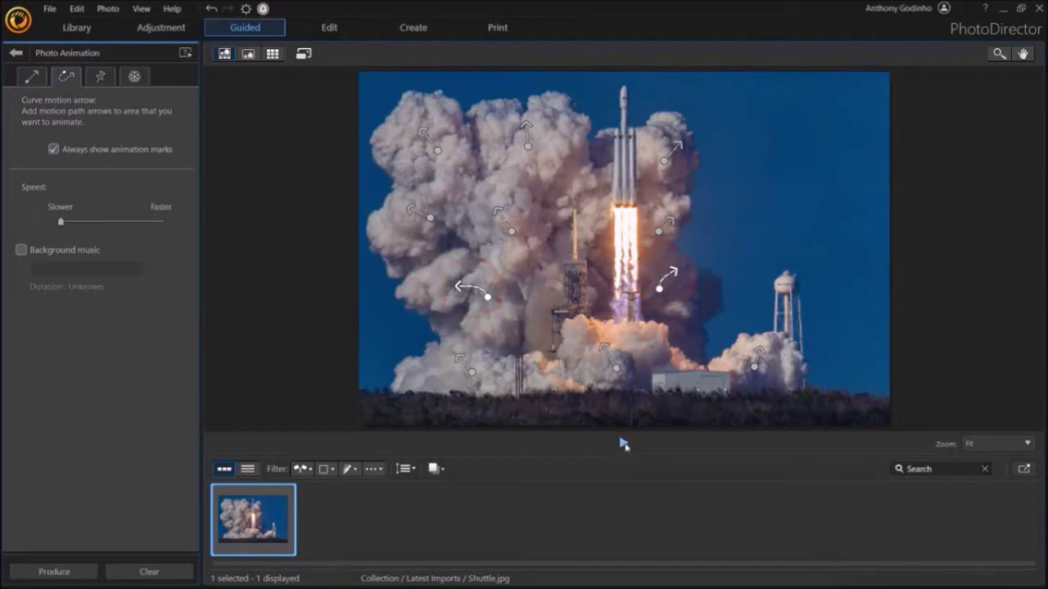
pyautogui.click(623, 442)
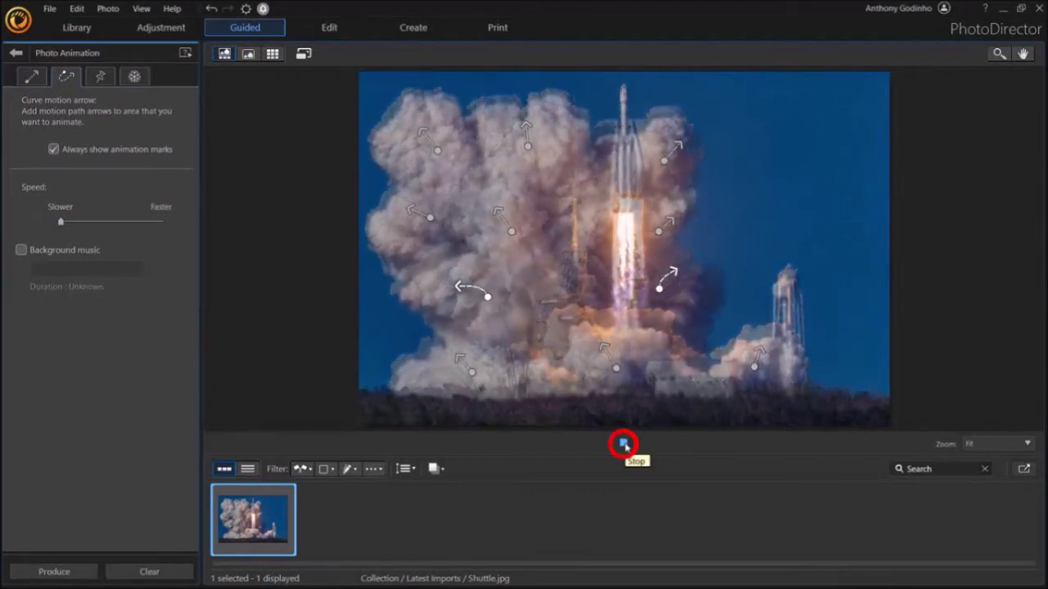
pyautogui.click(623, 443)
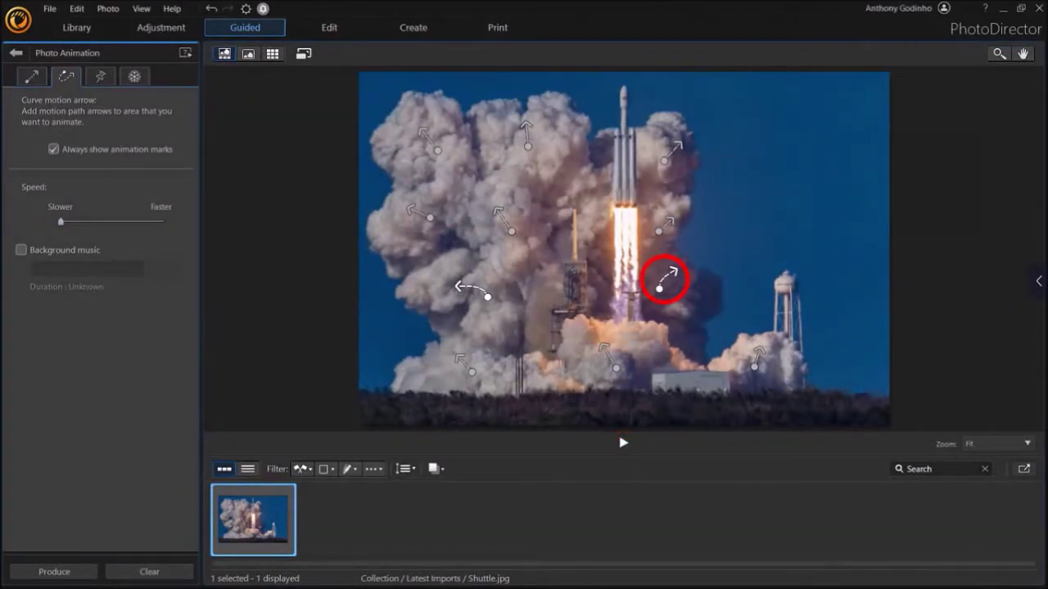
pyautogui.rightClick(663, 281)
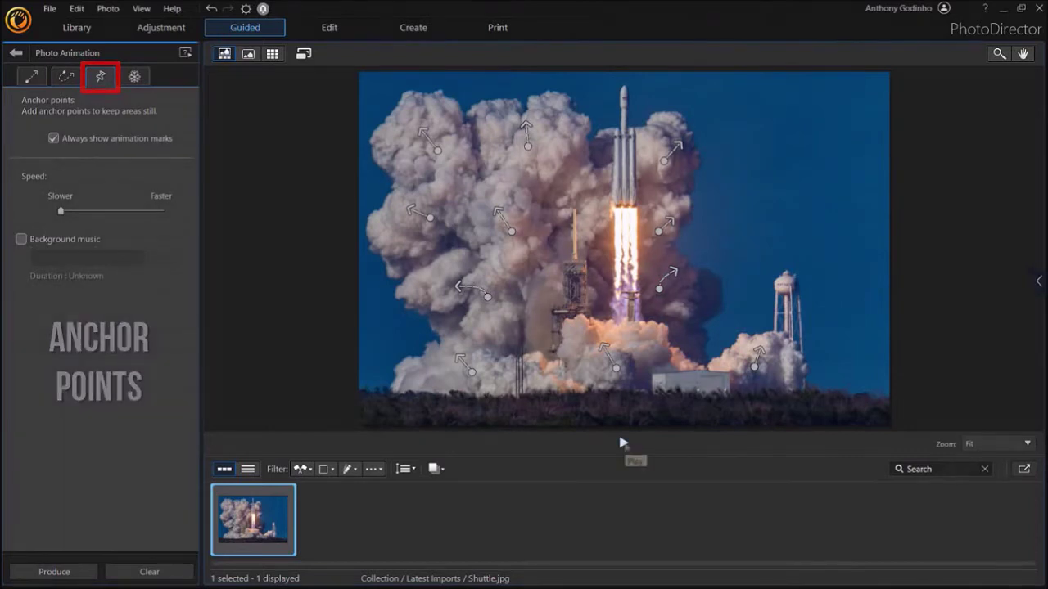
# - Place a row of anchor points along the tree line across the whole photo to keep the ground still, and preview the animation
pyautogui.click(623, 443)
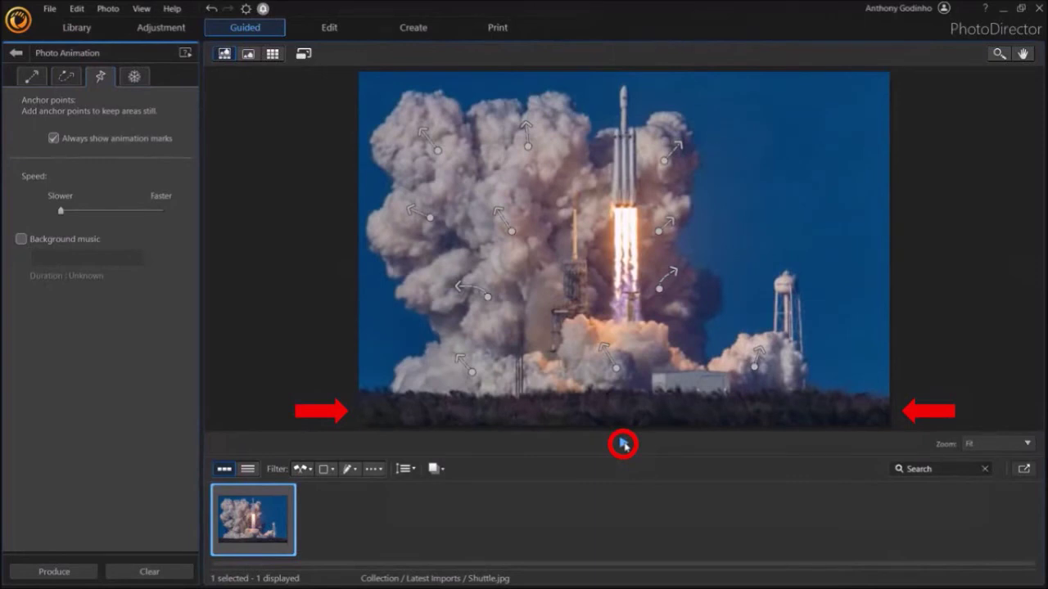
pyautogui.click(370, 391)
pyautogui.click(393, 392)
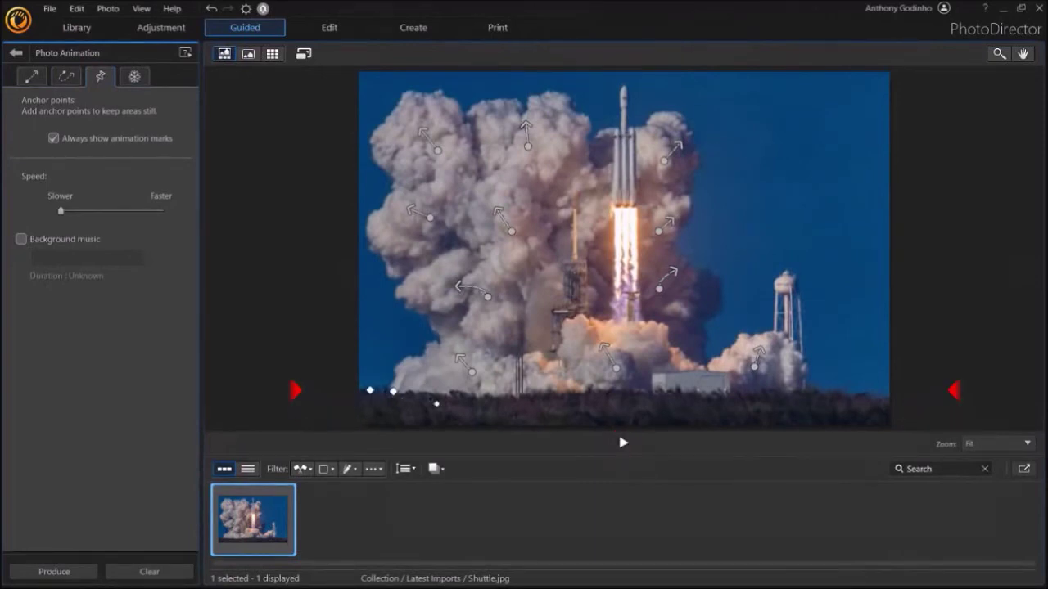
pyautogui.click(428, 395)
pyautogui.click(463, 396)
pyautogui.click(501, 396)
pyautogui.moveTo(551, 400); pyautogui.dragTo(866, 399)
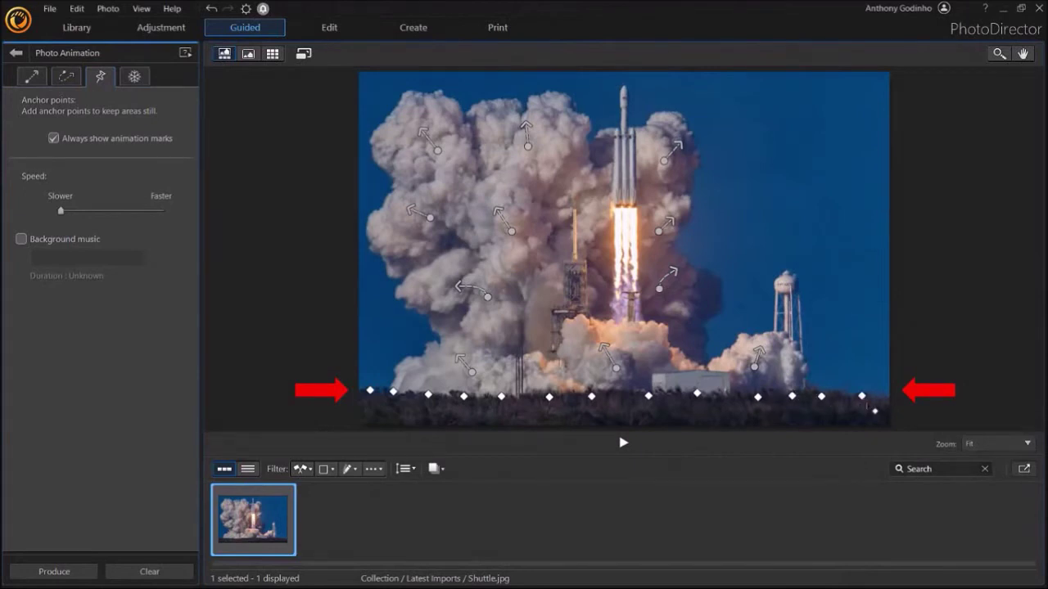
pyautogui.click(623, 443)
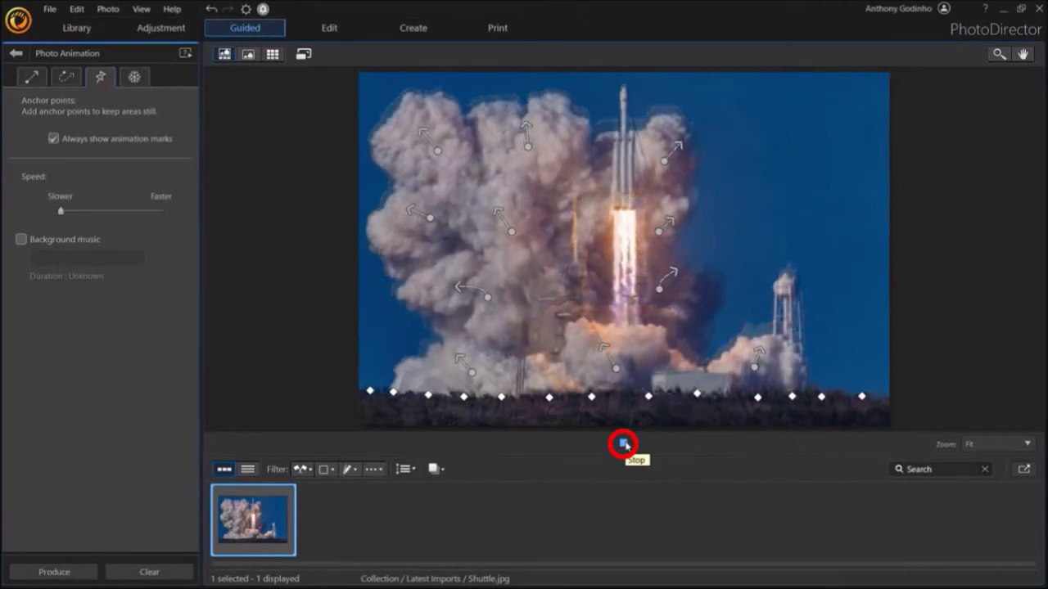
pyautogui.click(623, 444)
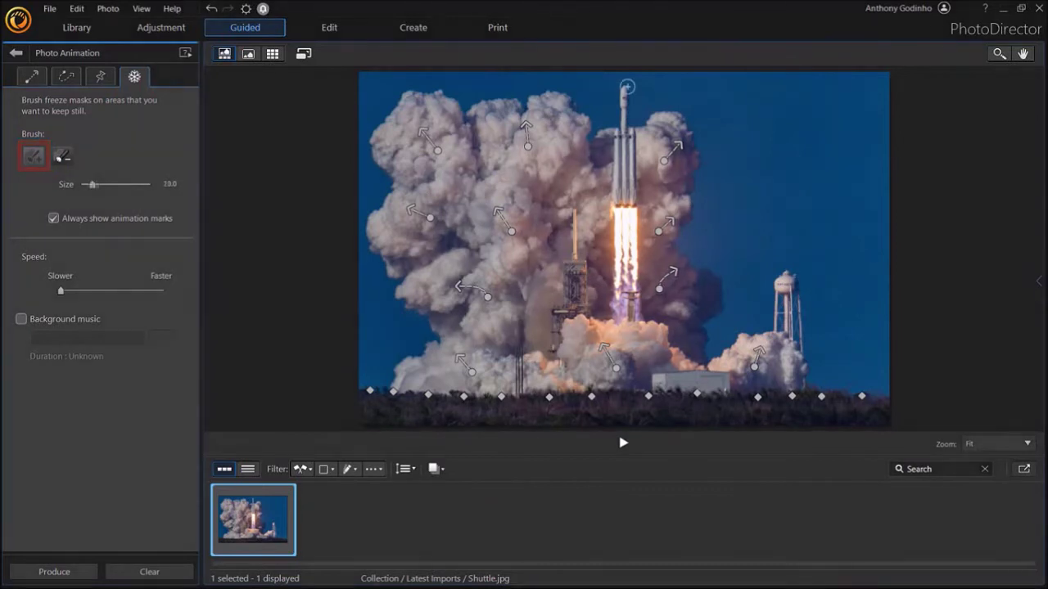
# - Brush freeze masks over the rocket, launch tower, small tower, low building and water tower, reducing the brush size to 12, and preview
pyautogui.moveTo(627, 87)
pyautogui.mouseDown()
pyautogui.moveTo(619, 137)
pyautogui.moveTo(633, 314)
pyautogui.mouseUp()
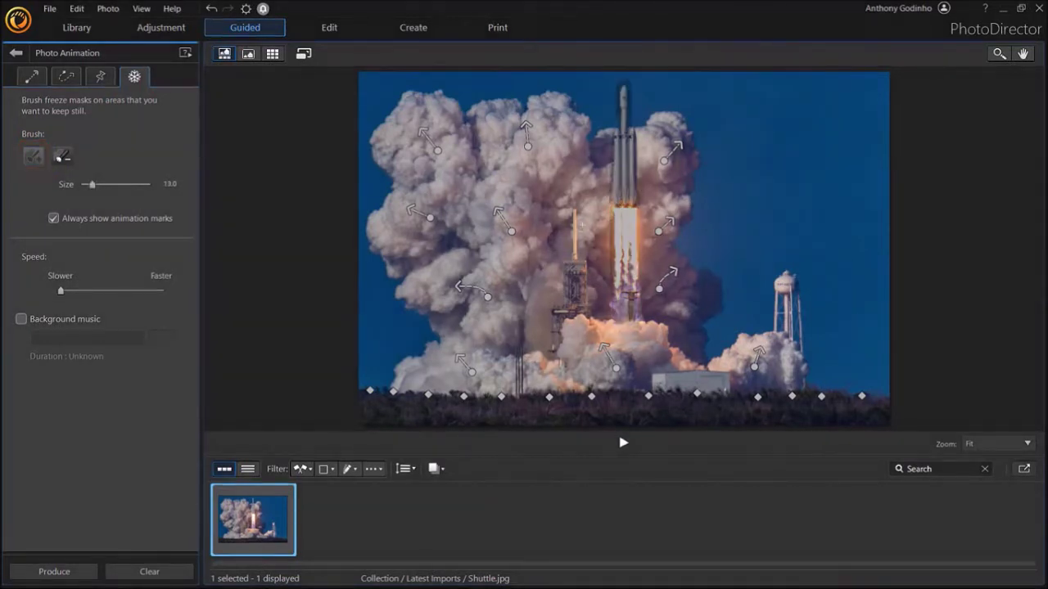
pyautogui.moveTo(575, 211); pyautogui.dragTo(555, 344)
pyautogui.moveTo(578, 261); pyautogui.dragTo(580, 306)
pyautogui.scroll(-1, 518, 355)
pyautogui.moveTo(518, 355); pyautogui.dragTo(519, 393)
pyautogui.moveTo(658, 380); pyautogui.dragTo(726, 389)
pyautogui.moveTo(781, 276)
pyautogui.mouseDown()
pyautogui.moveTo(776, 326)
pyautogui.moveTo(799, 336)
pyautogui.mouseUp()
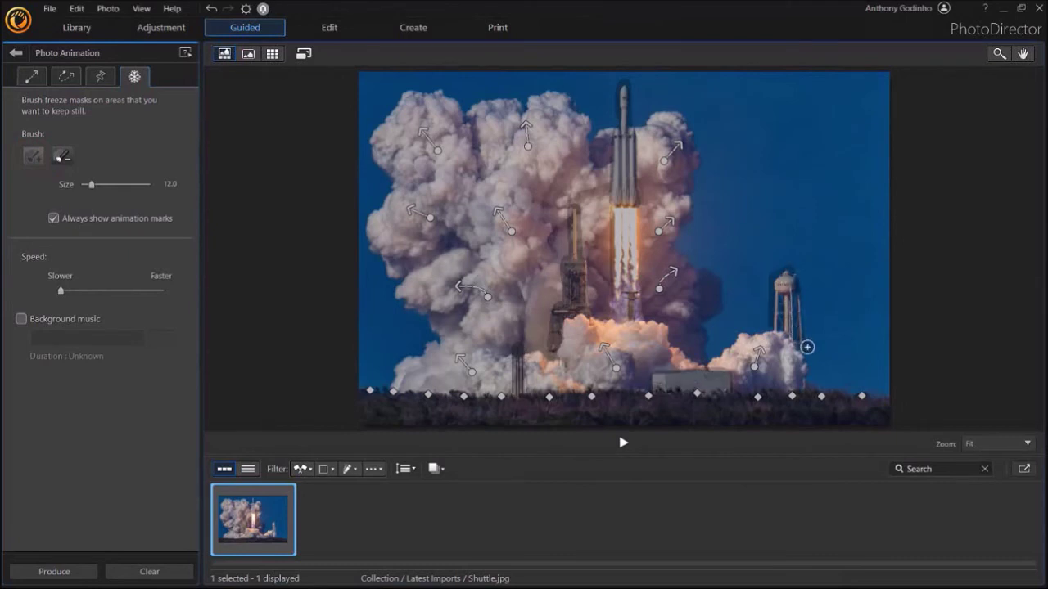
pyautogui.click(623, 443)
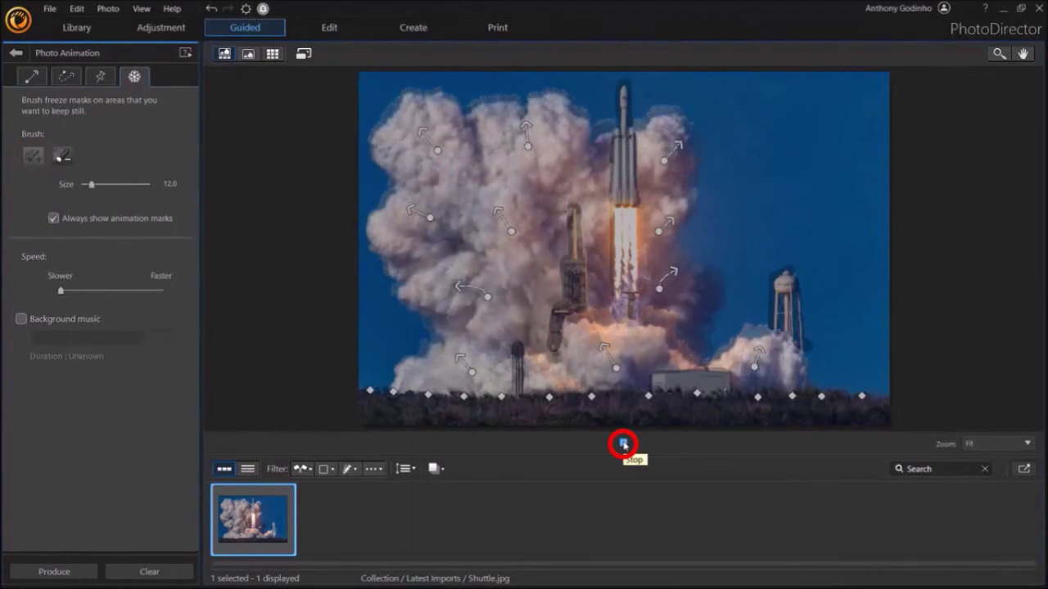
pyautogui.click(623, 445)
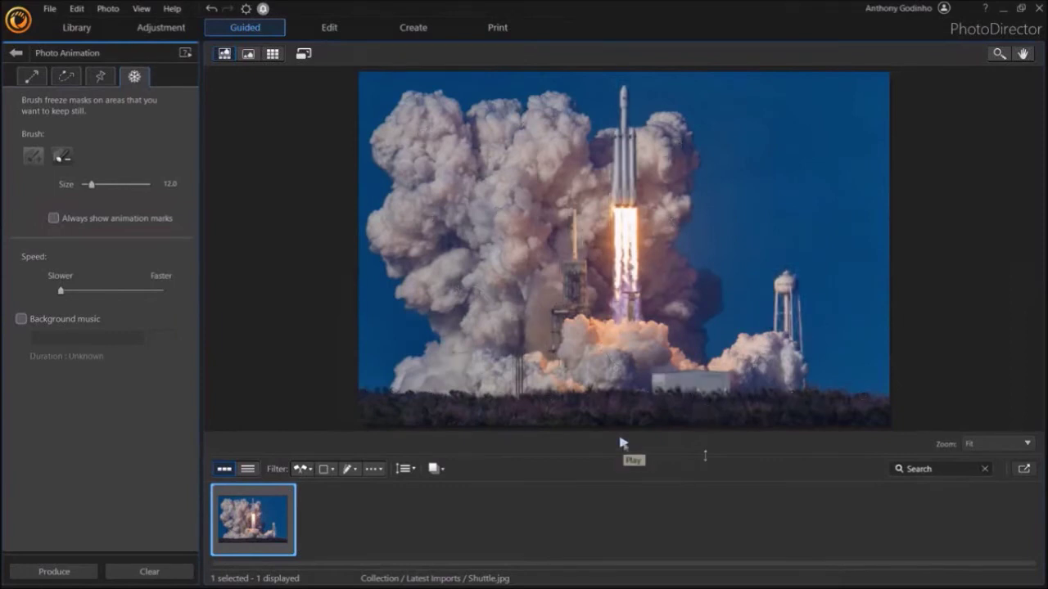
# - Preview the animation without its marks and produce it as a 15-second MPEG-4 video, aspect ratio 16:9, profile 1280x720
pyautogui.click(623, 443)
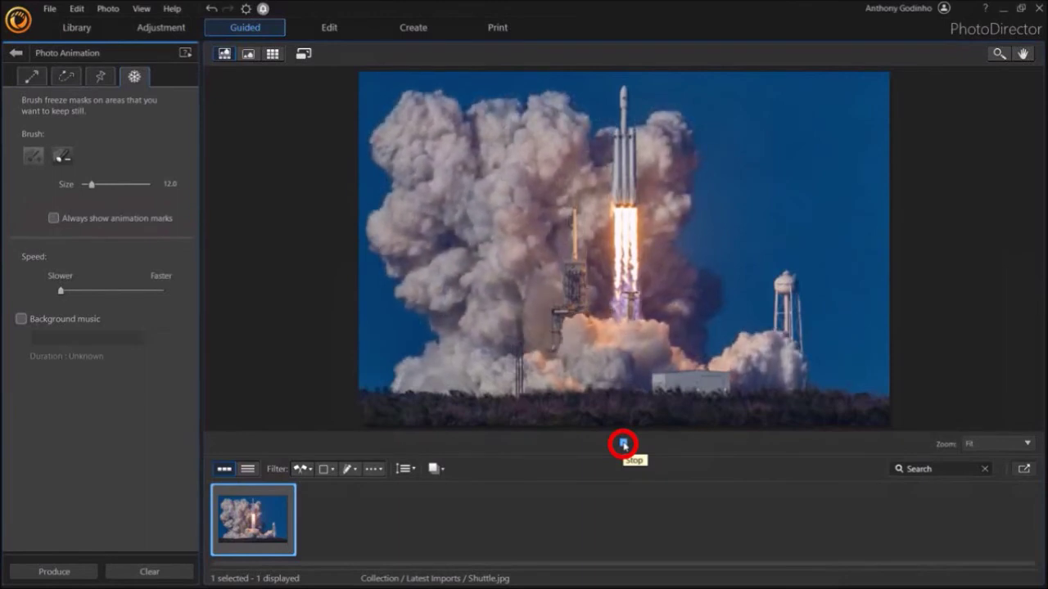
pyautogui.click(623, 444)
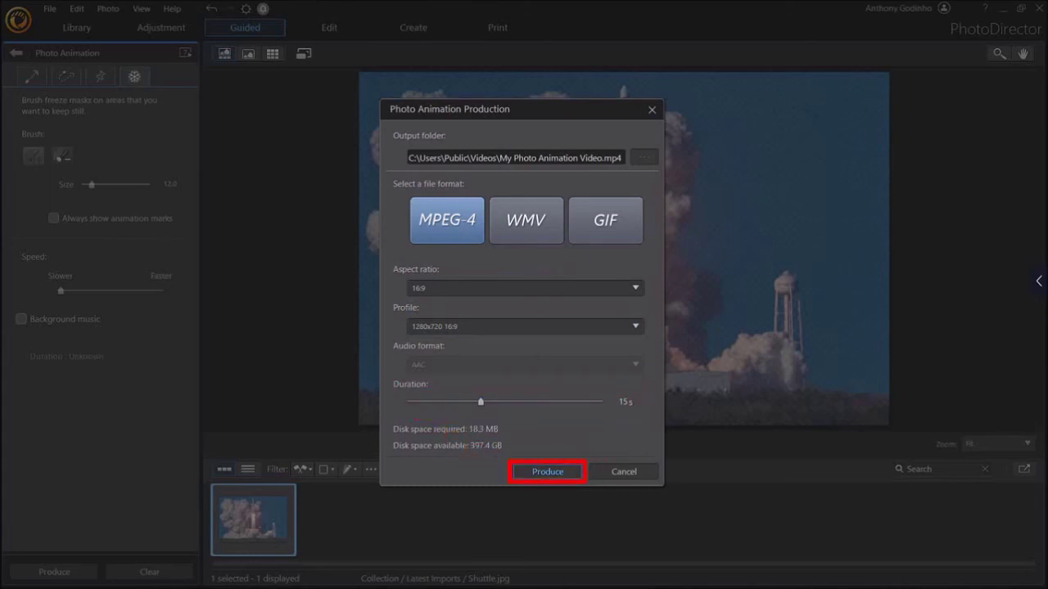
pyautogui.click(548, 472)
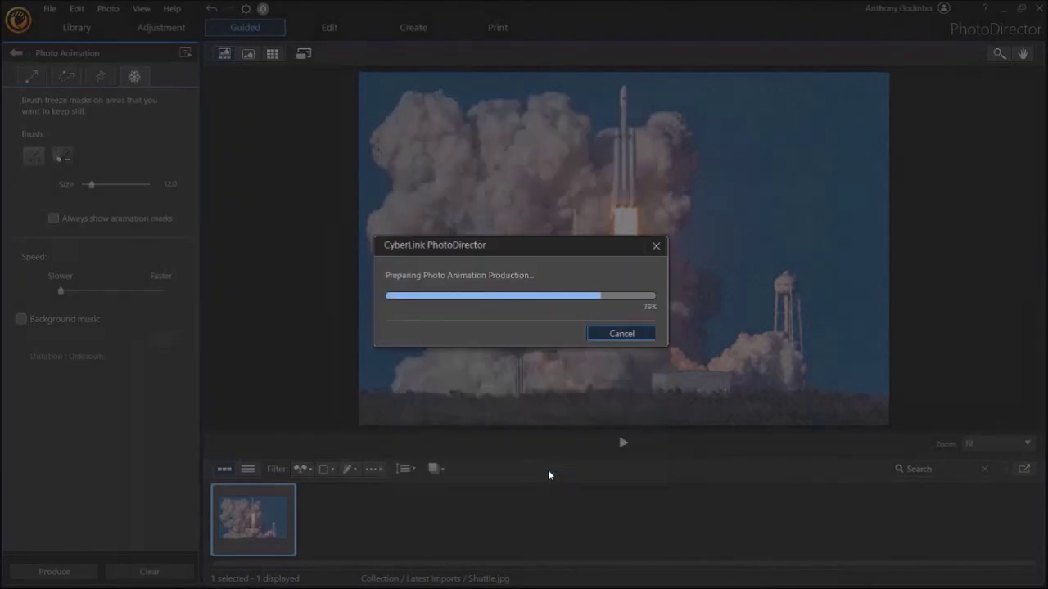